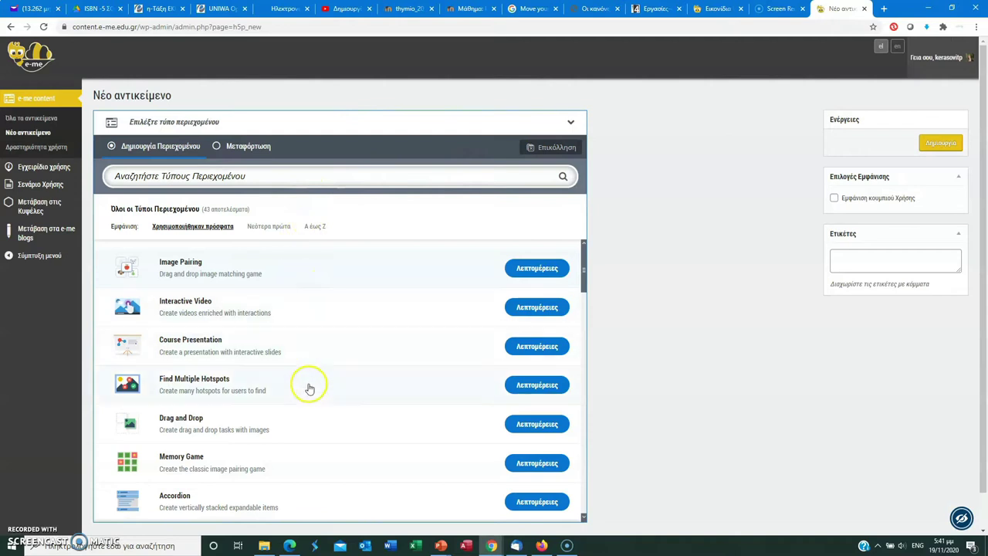
Step: Search the content types for "image", choose Image Sequencing and title the new item "Από την ελιά στο λάδι"
left_click(281, 182)
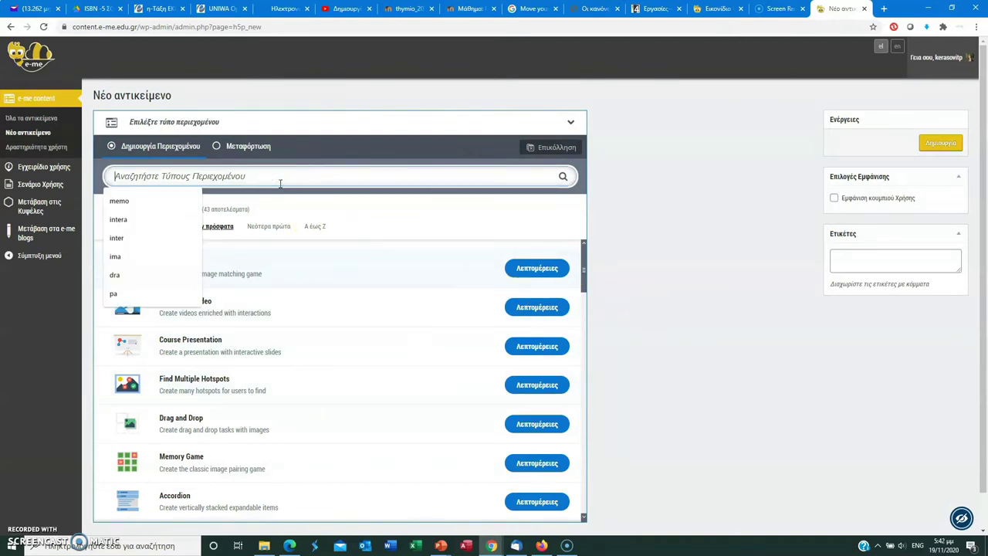
type("image")
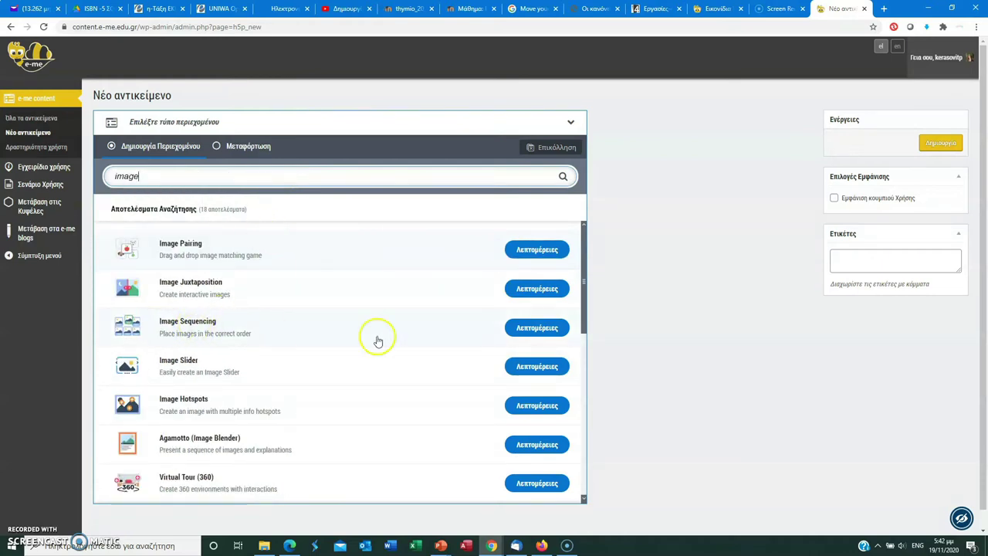
left_click(279, 332)
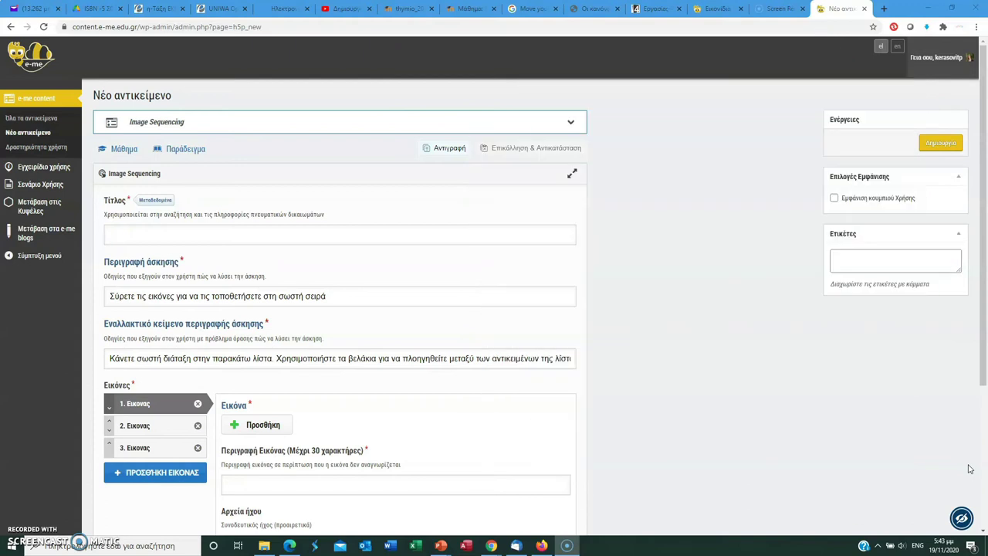
left_click(330, 238)
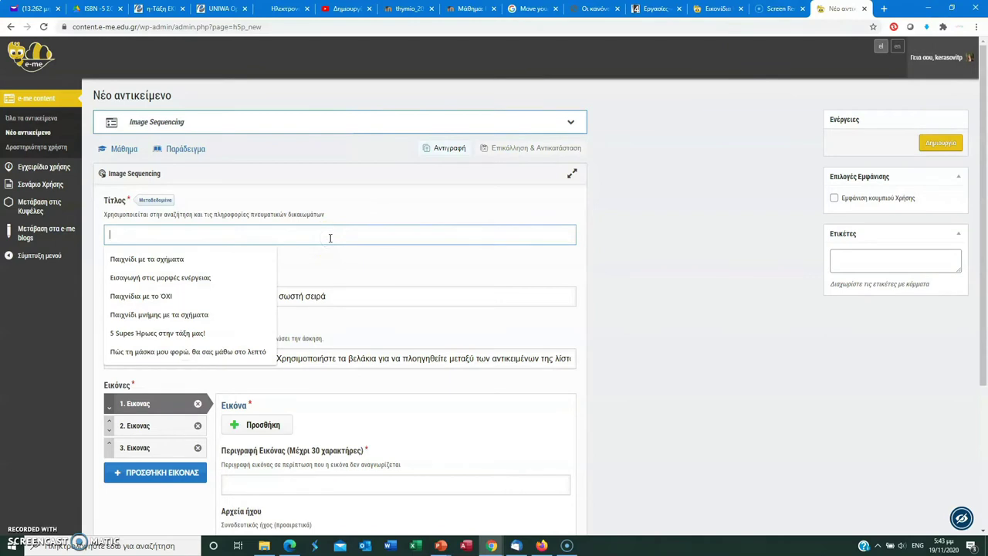
type("Από την ελιά στο λάδι")
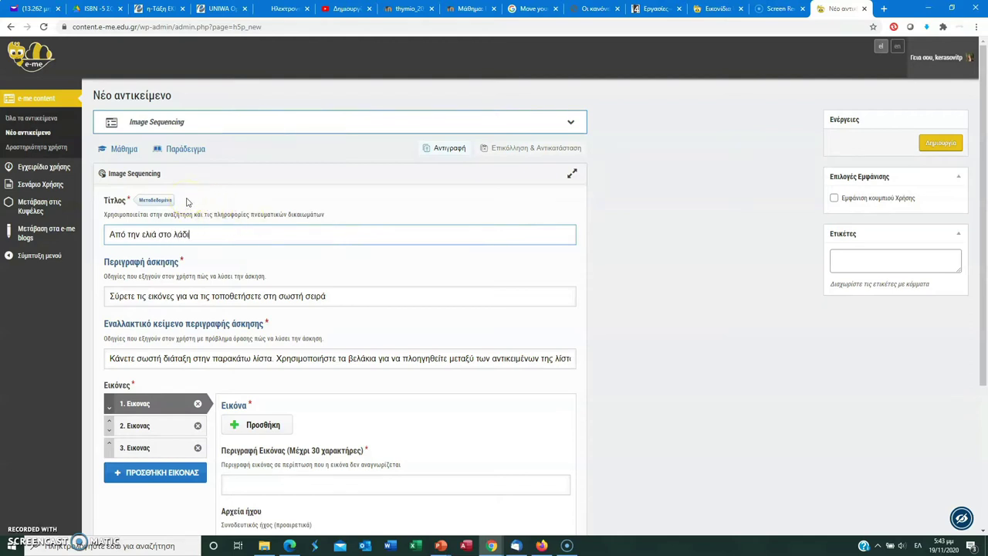
Step: Set the item's metadata to licence Attribution-NonCommercial-NoDerivs (CC BY-NC-ND) and start year 2020, then save the author and the metadata
left_click(163, 200)
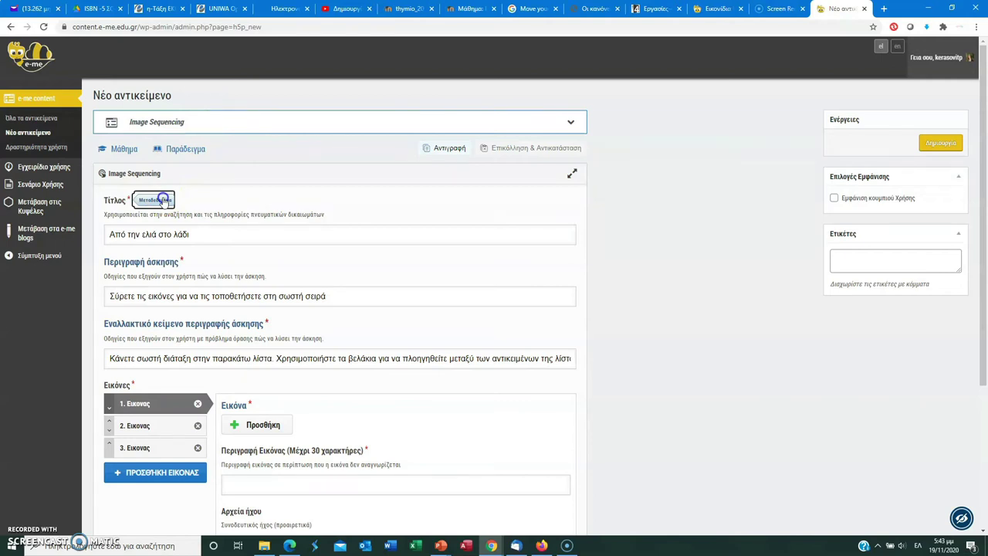
left_click(163, 200)
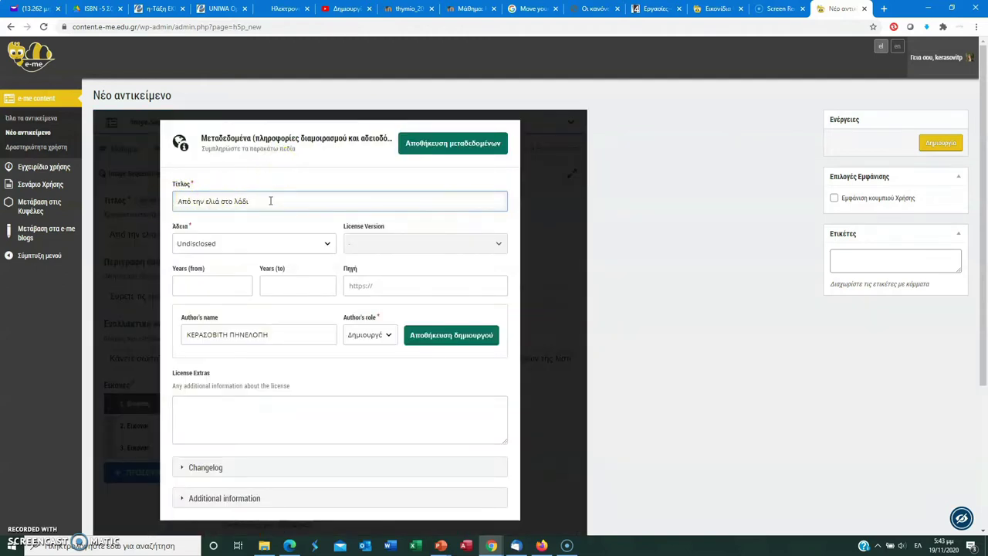
left_click(253, 244)
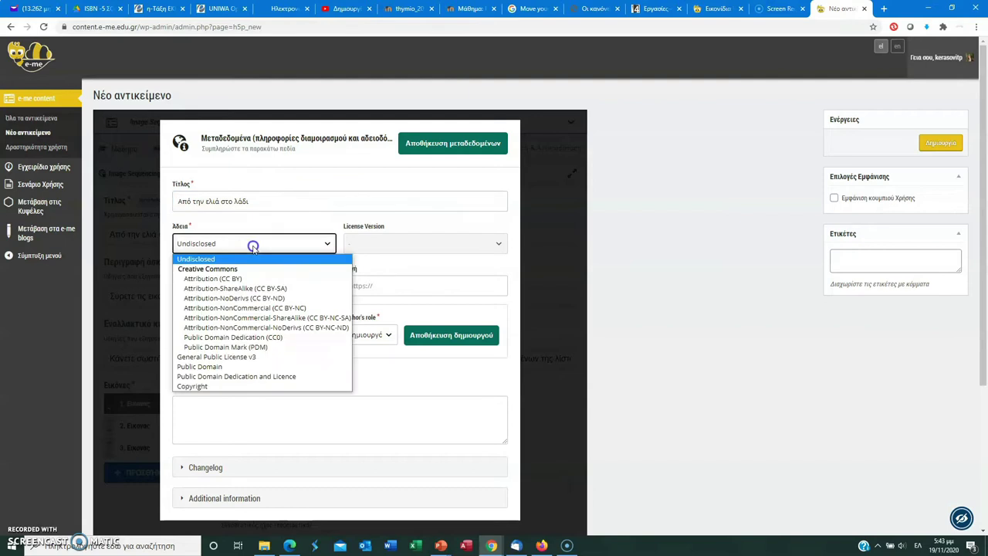
left_click(283, 331)
left_click(197, 289)
type("2020")
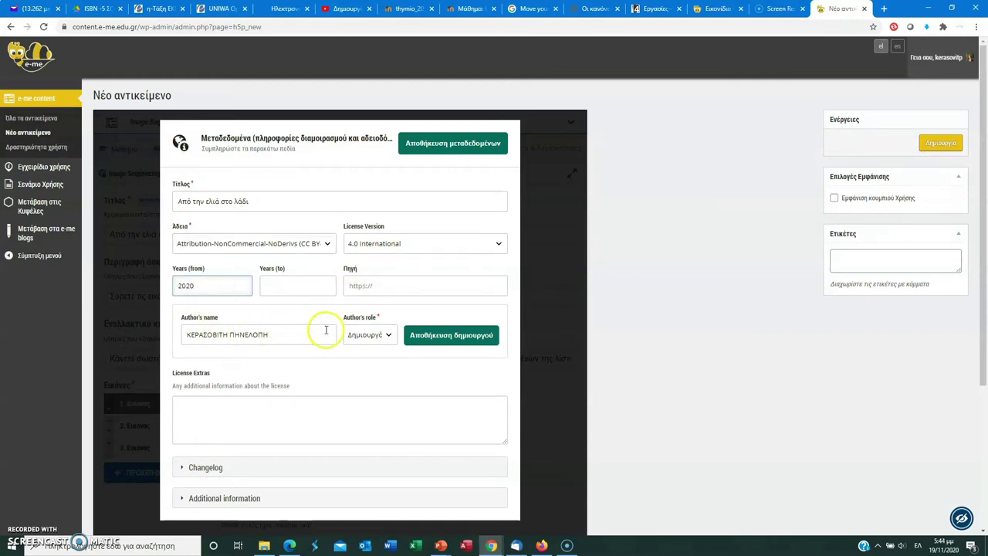
left_click(480, 334)
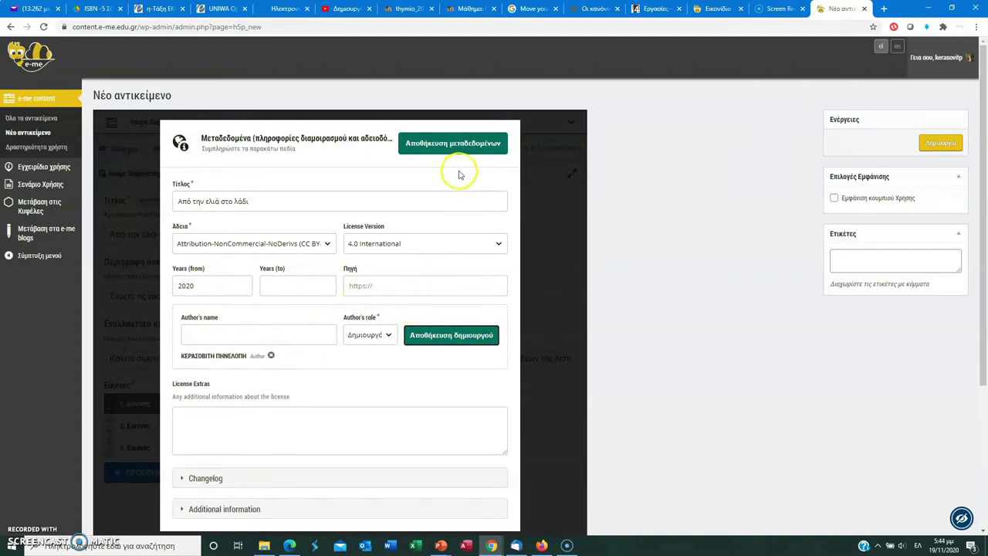
left_click(466, 140)
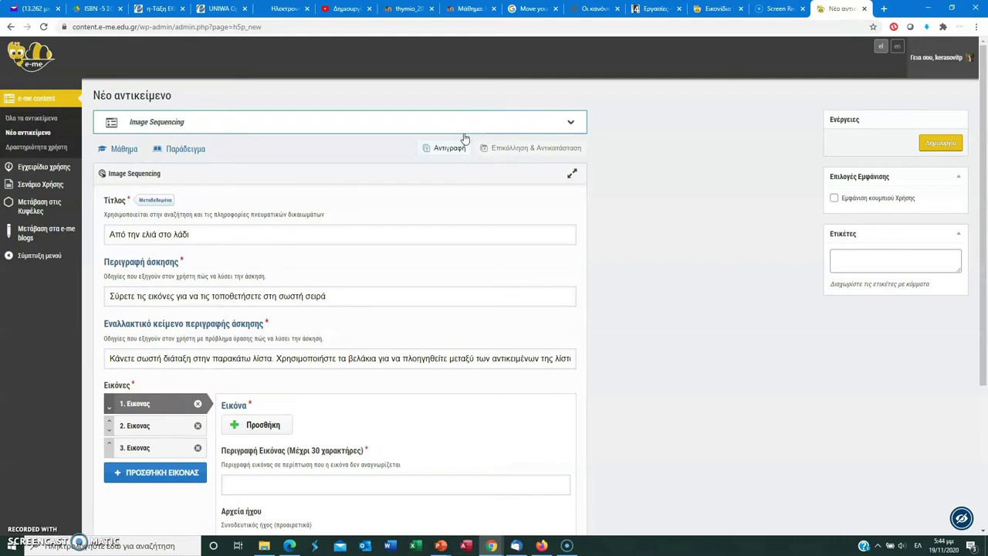
Step: Review the exercise description and its alternative text through to the end
scroll(379, 270, "down", 1)
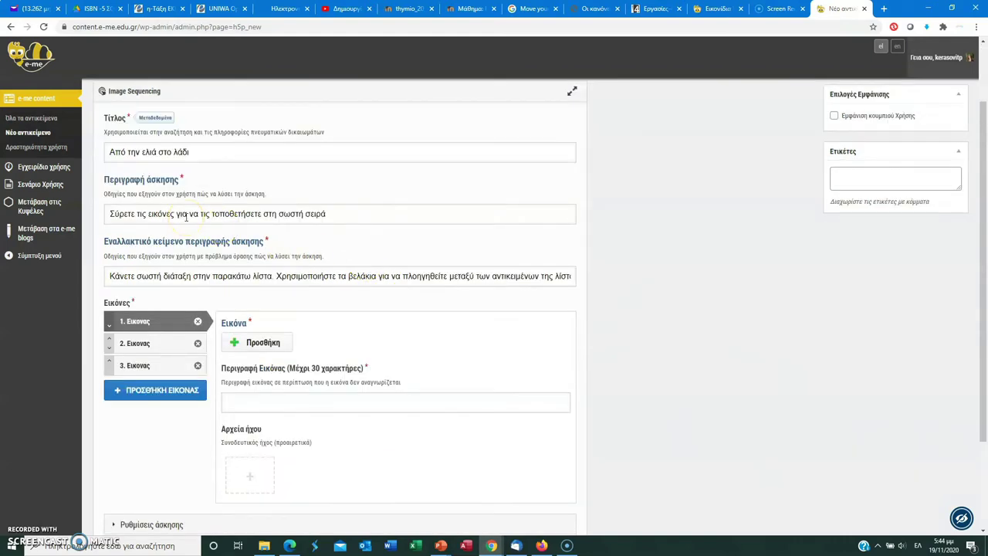
left_click(121, 214)
left_click(108, 278)
key("End")
scroll(172, 389, "down", 1)
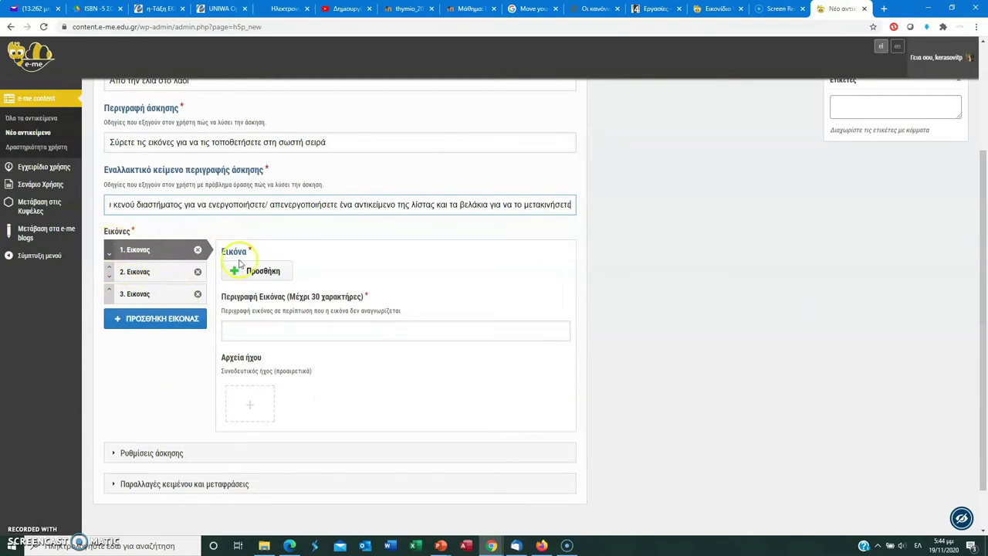
left_click(272, 282)
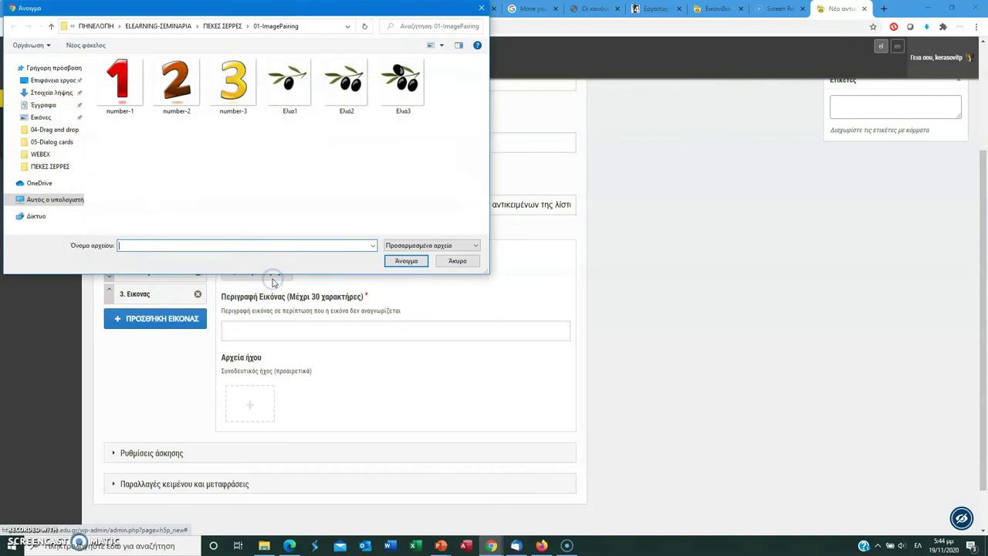
left_click(224, 26)
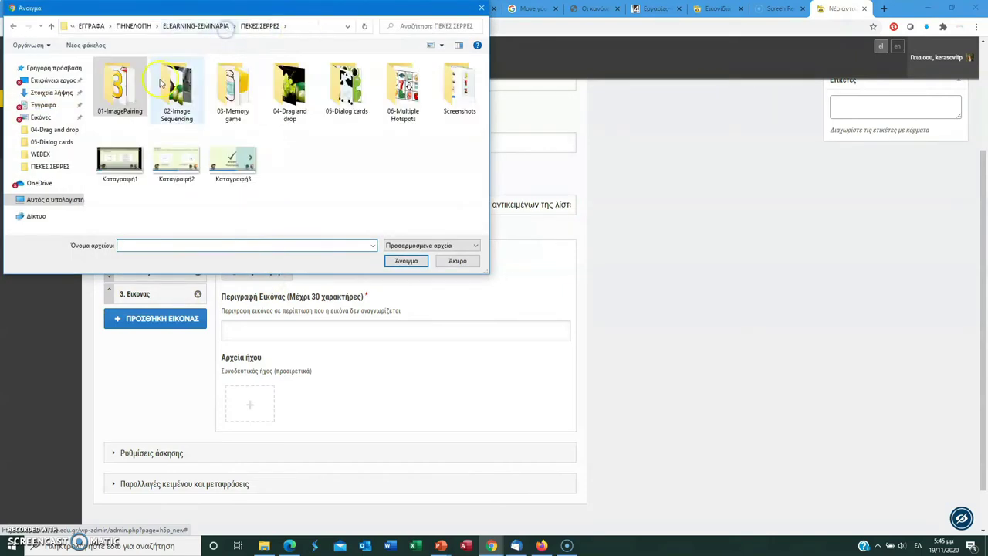
double_click(158, 81)
left_click(122, 95)
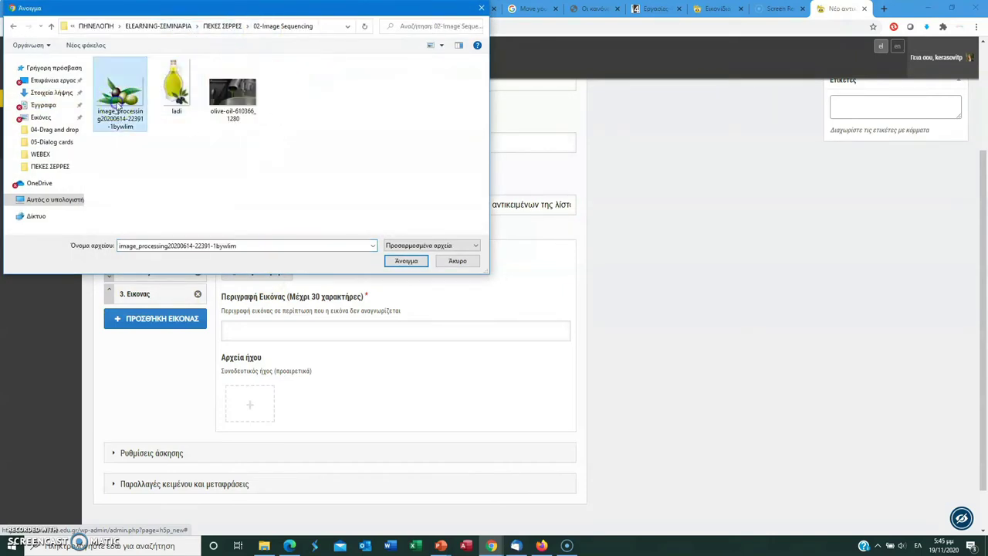
left_click(407, 263)
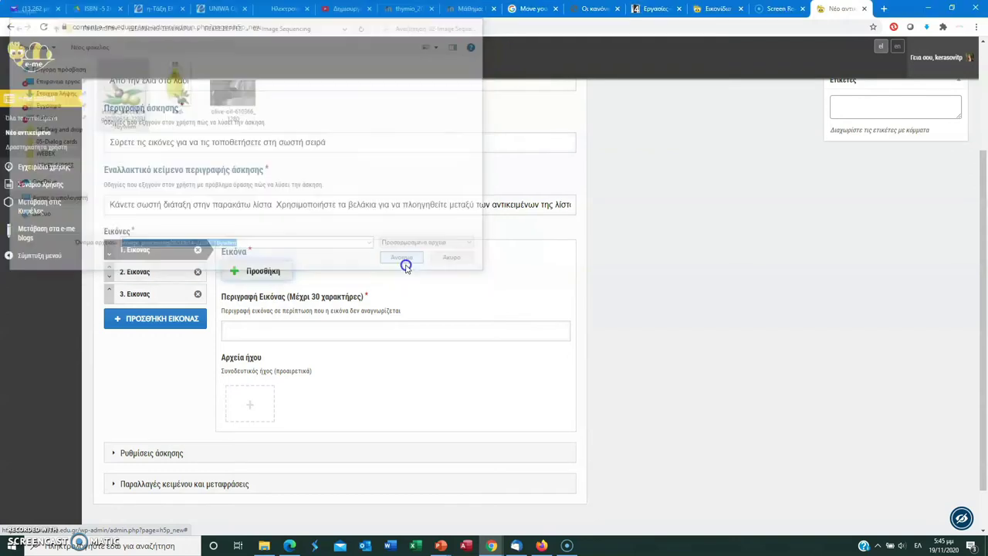
Step: Set the first image's description to "ελιά" and look at its copyright details without filling them in
left_click(401, 347)
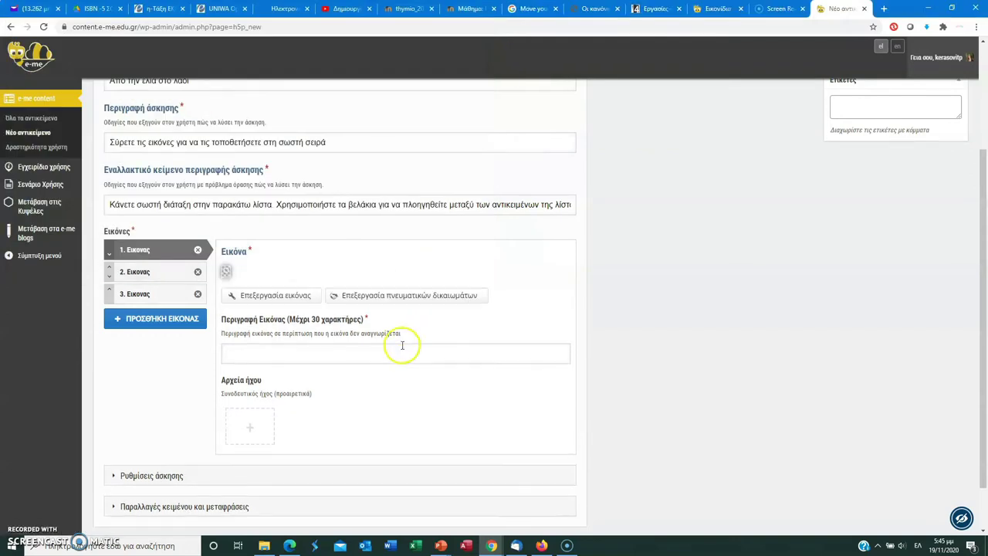
left_click(360, 395)
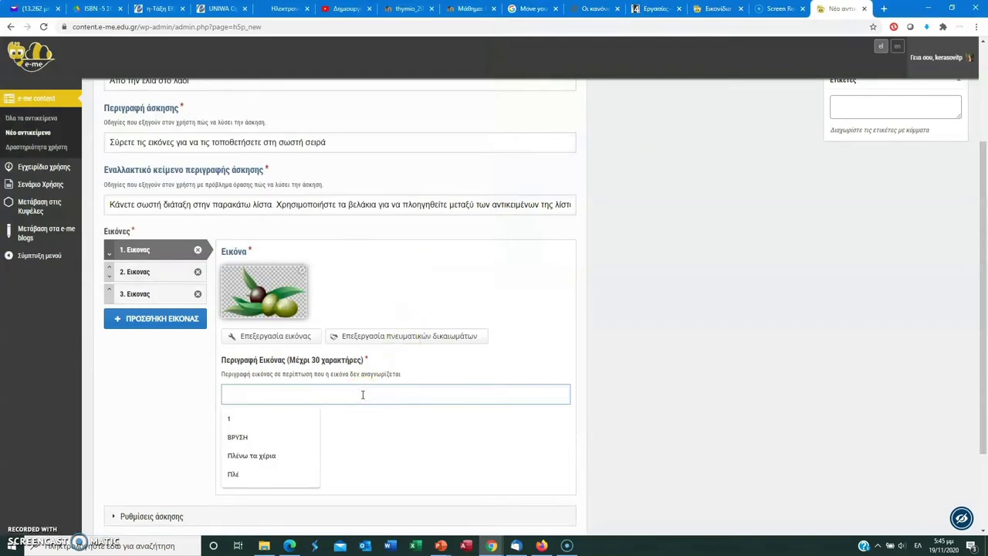
type("Ελ")
key("BackSpace")
key("BackSpace")
left_click(396, 370)
left_click_drag(984, 217, 984, 270)
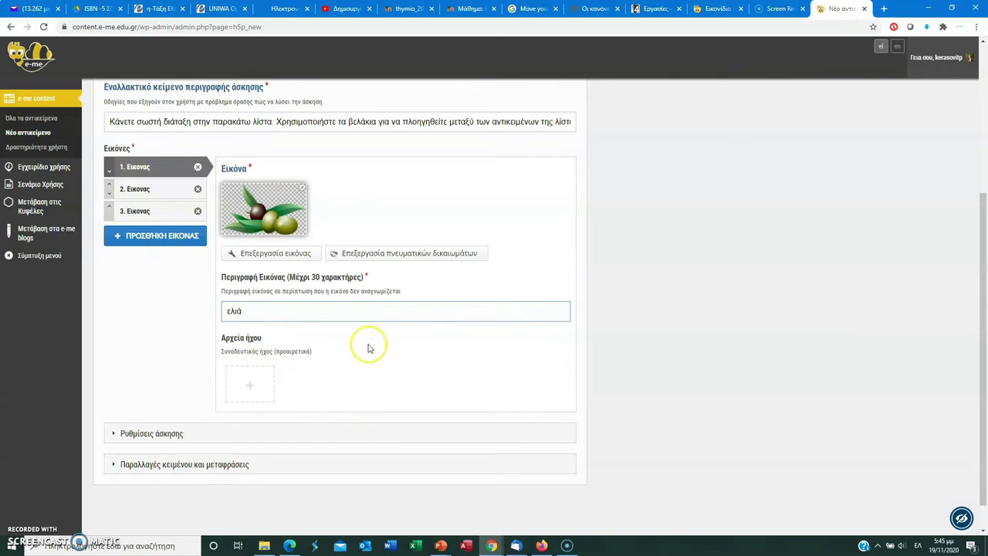
left_click(417, 255)
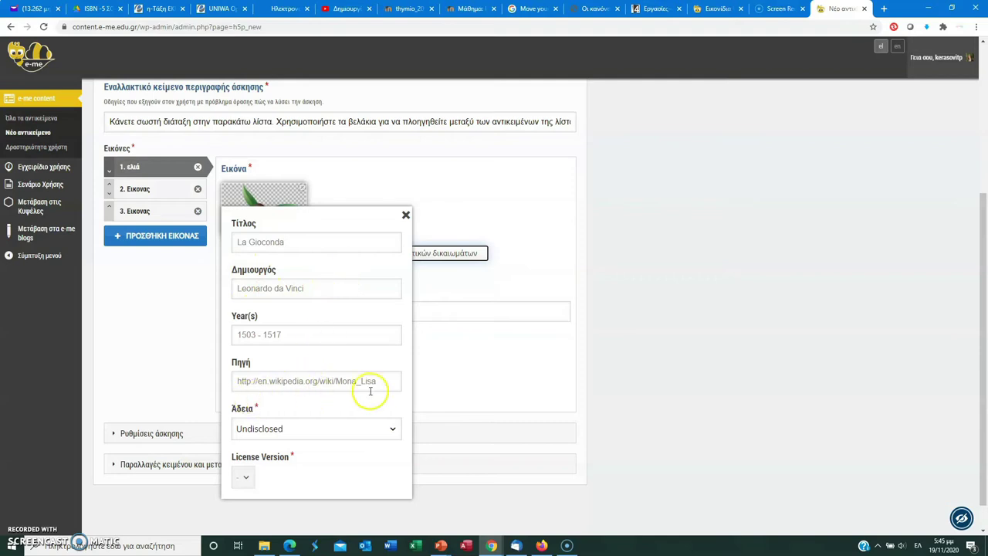
left_click(405, 214)
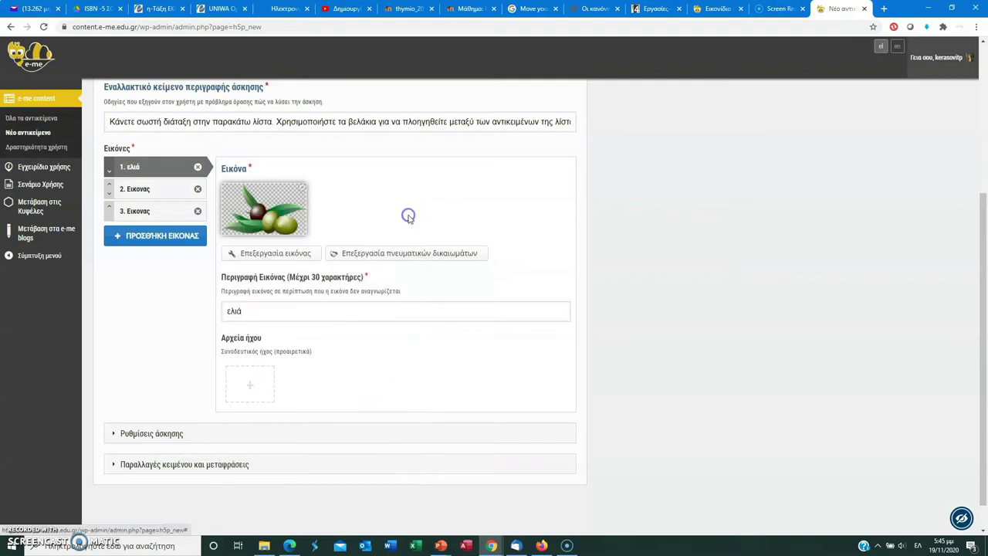
Step: Add olive-oil-610366_1280 as the second image and describe it as "ελαιοτριβείο"
left_click(155, 193)
left_click(275, 224)
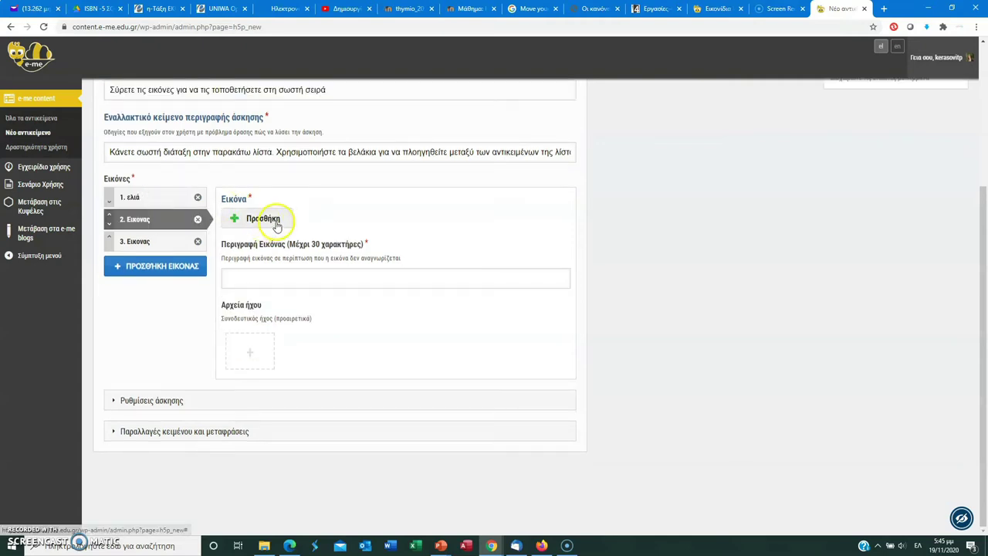
left_click(247, 116)
left_click(409, 262)
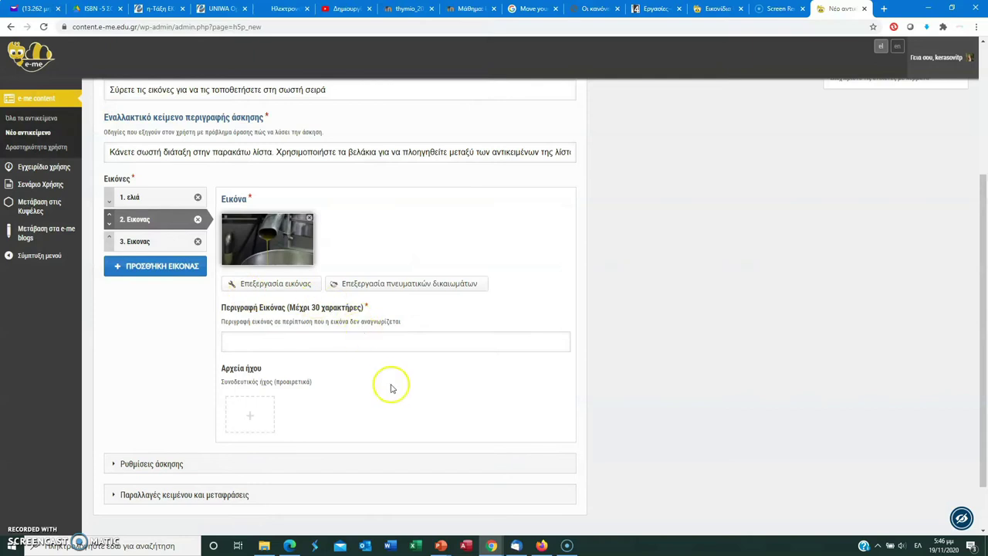
left_click(266, 347)
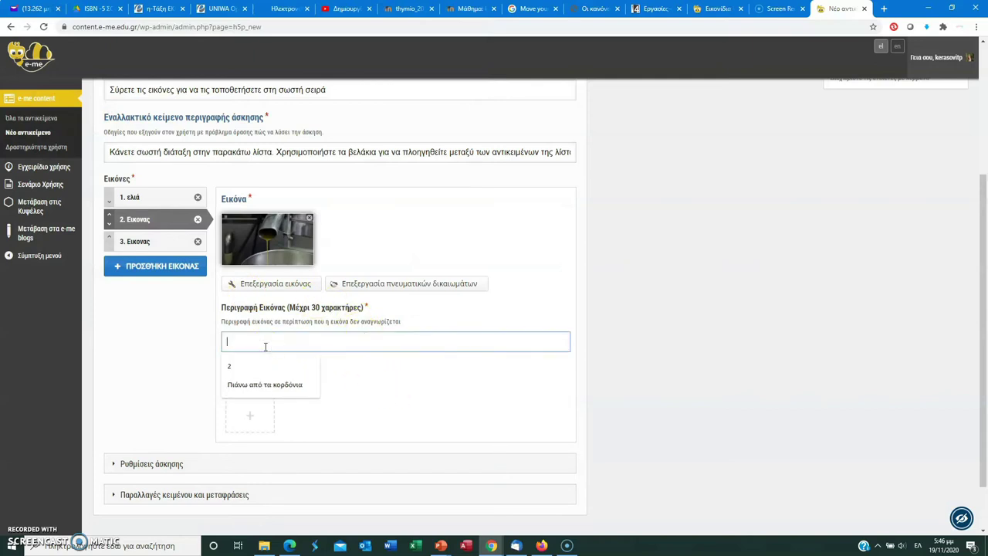
type("ελαιοτριβείο")
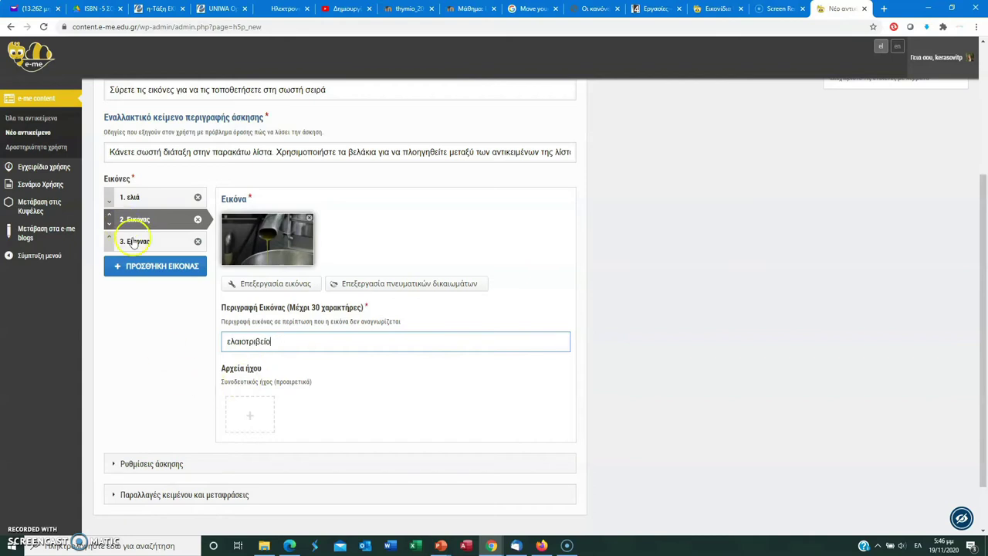
Step: Add the ladi picture as the third image and describe it as "ελαιόλαδο"
left_click(133, 241)
left_click(255, 218)
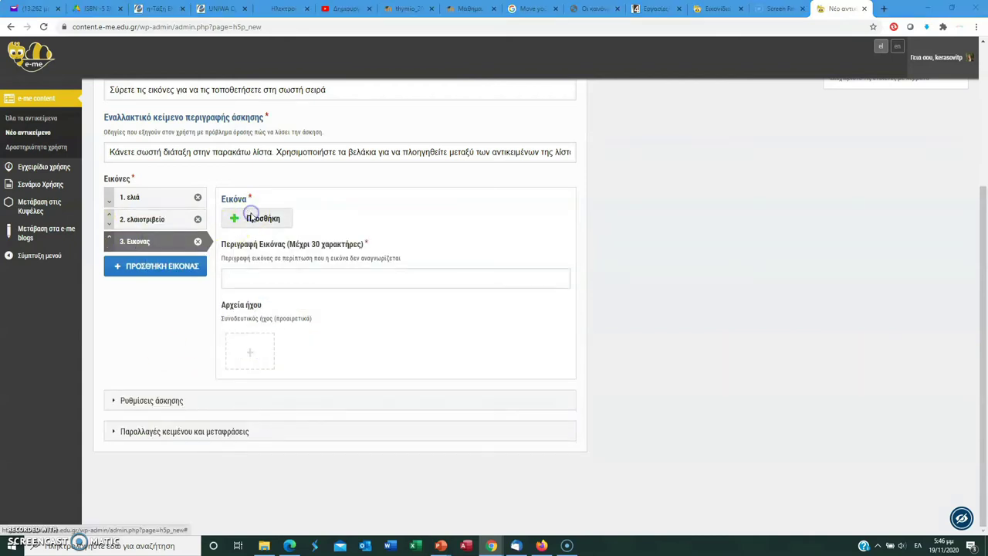
left_click(173, 92)
left_click(405, 260)
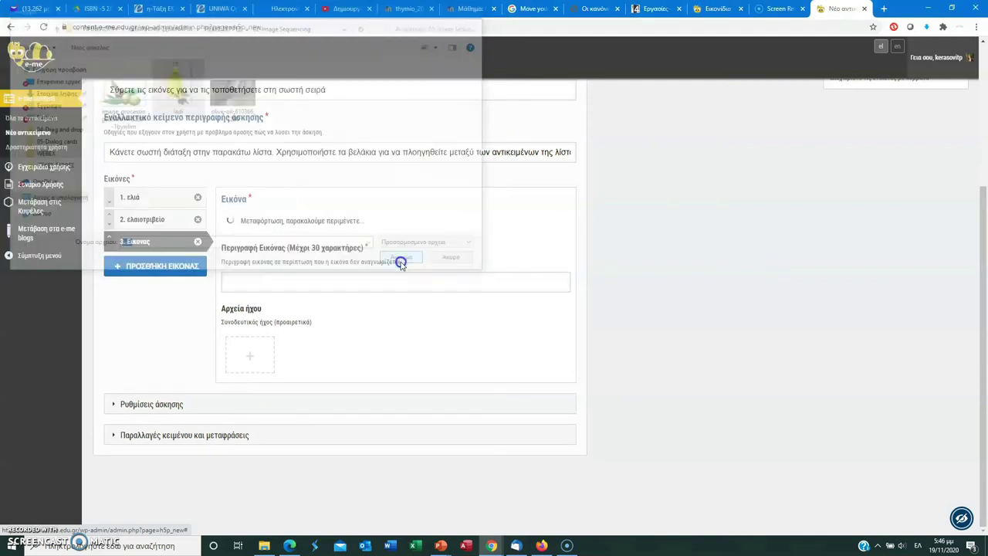
left_click(312, 344)
type("ελαιόλαδο")
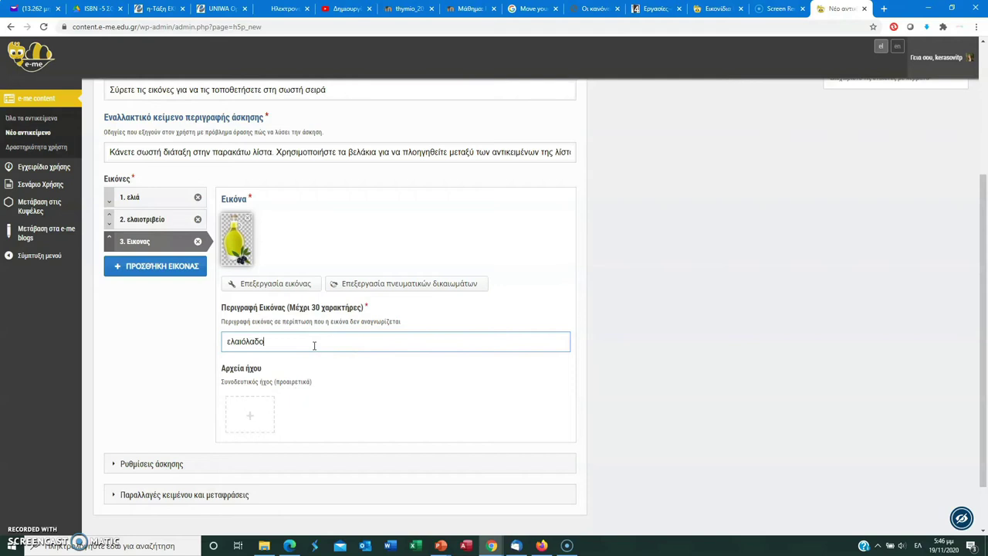
Step: Expand the exercise settings and review which exercise buttons are enabled
scroll(982, 302, "down", 1)
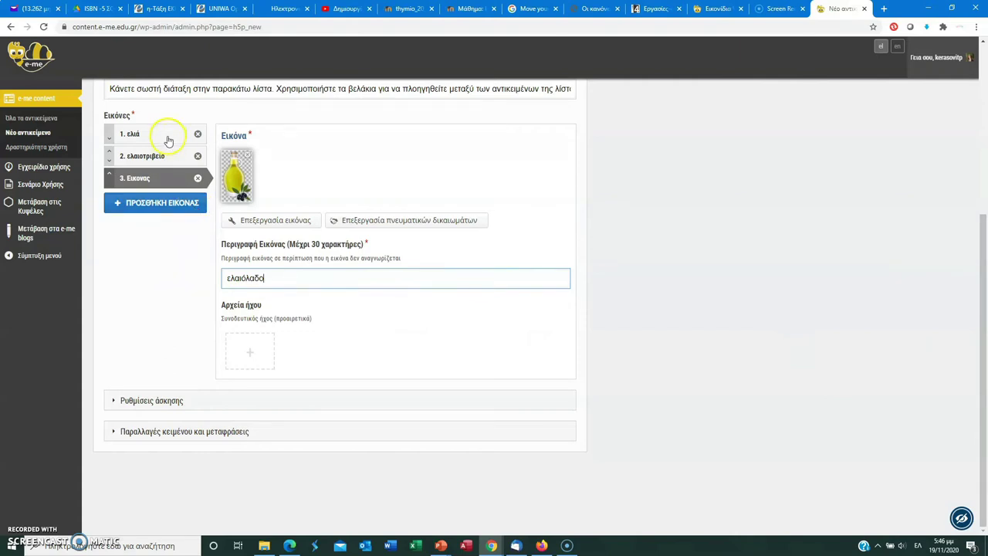
left_click(202, 404)
left_click_drag(981, 287, 985, 335)
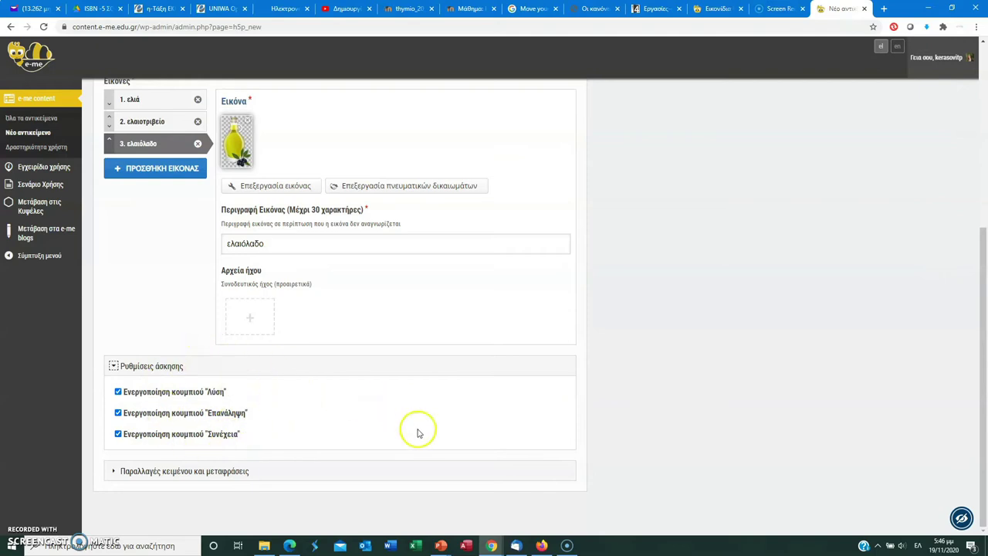
Step: Enter the item's tags as "e-learning, ελιά, λάδι, ελαιοτριβείο, χρονική ακολουθία, από την ελιά στο λάδι"
left_click_drag(978, 379, 974, 176)
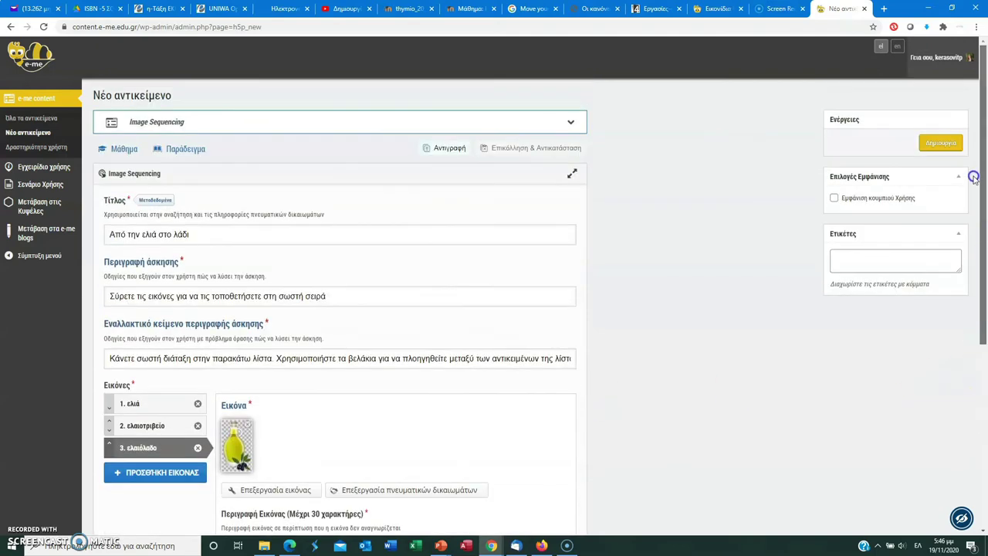
left_click(856, 261)
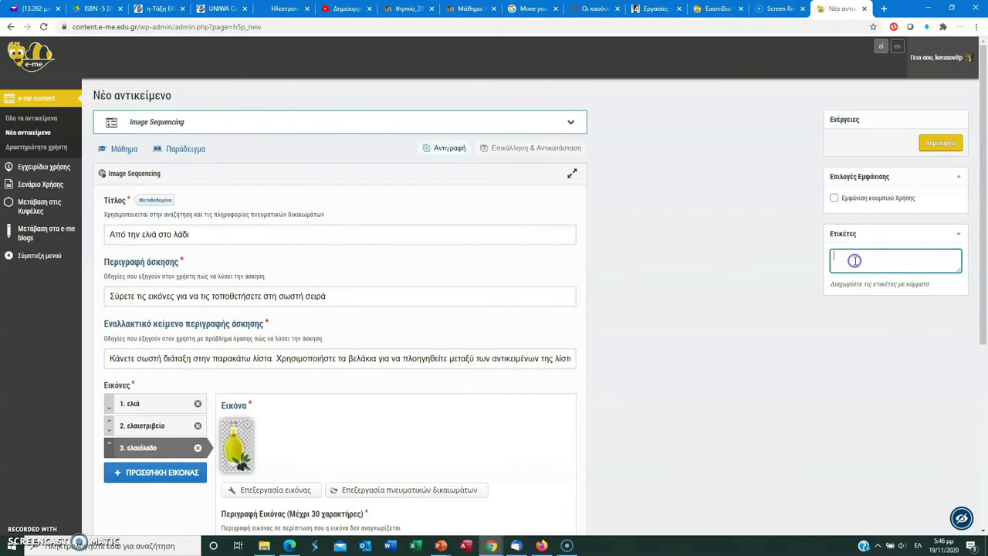
key("alt+shift")
type("e-learning,")
key("alt+shift")
type("ελιά, λάδι, ελαιοτριβείο")
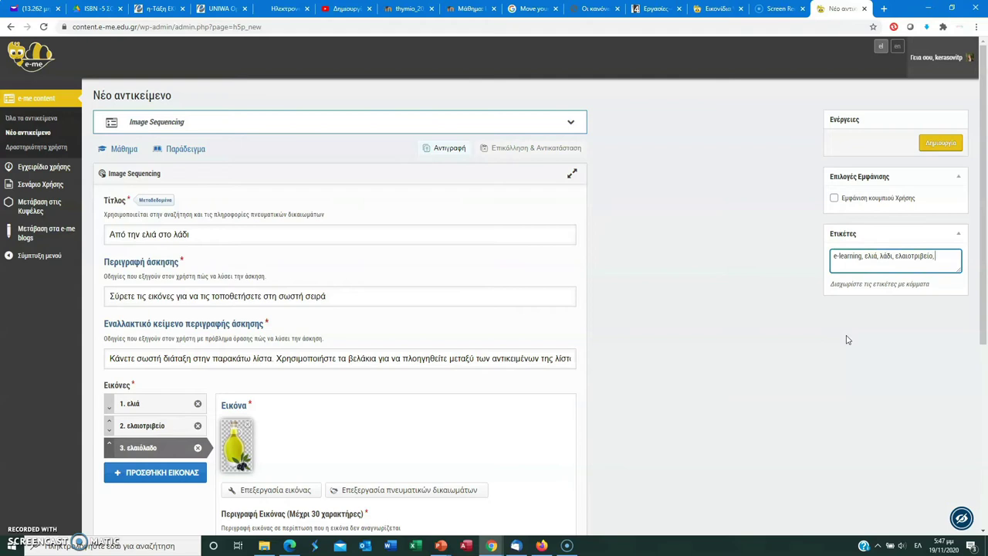
type(", χρον")
type("ική ακολ")
type("λουθ")
type("ία, από την")
type(" ελιά στο λάδι")
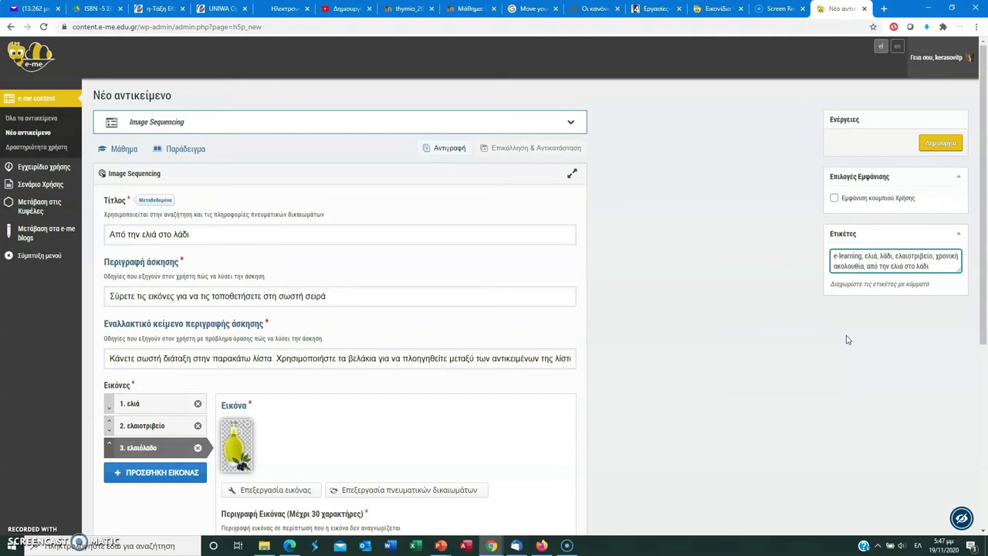
Step: Enable the "Εμφάνιση κουμπιού Χρήσης" display option and create the Image Sequencing item
left_click(858, 201)
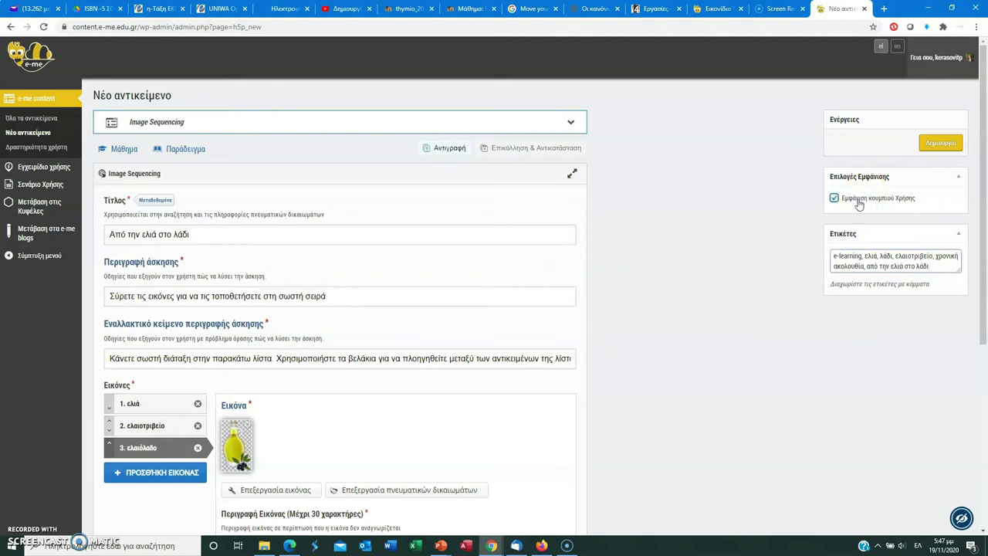
left_click(945, 148)
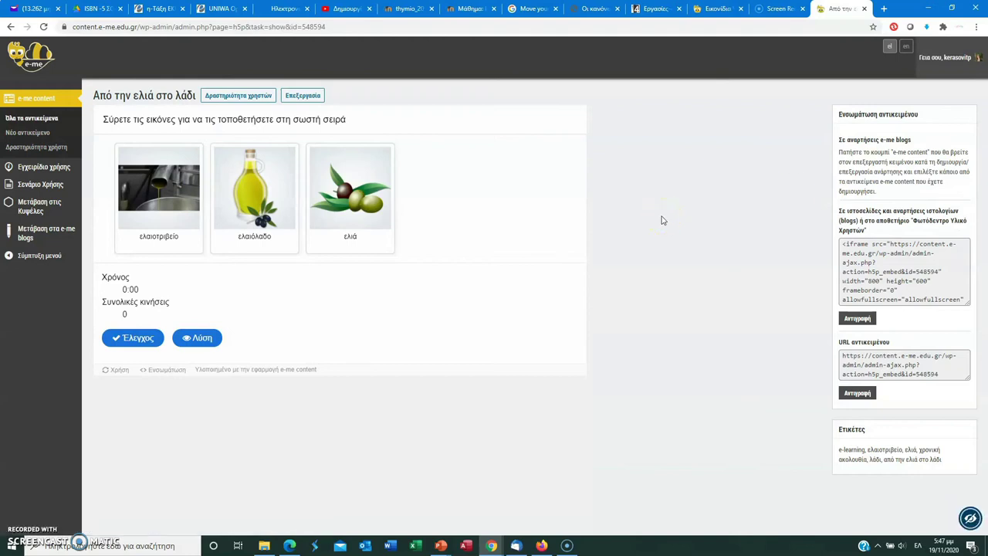
left_click_drag(543, 159, 532, 262)
Step: Copy the created item's URL and open it in a new browser tab
left_click(892, 362)
left_click(855, 395)
key("ctrl+c")
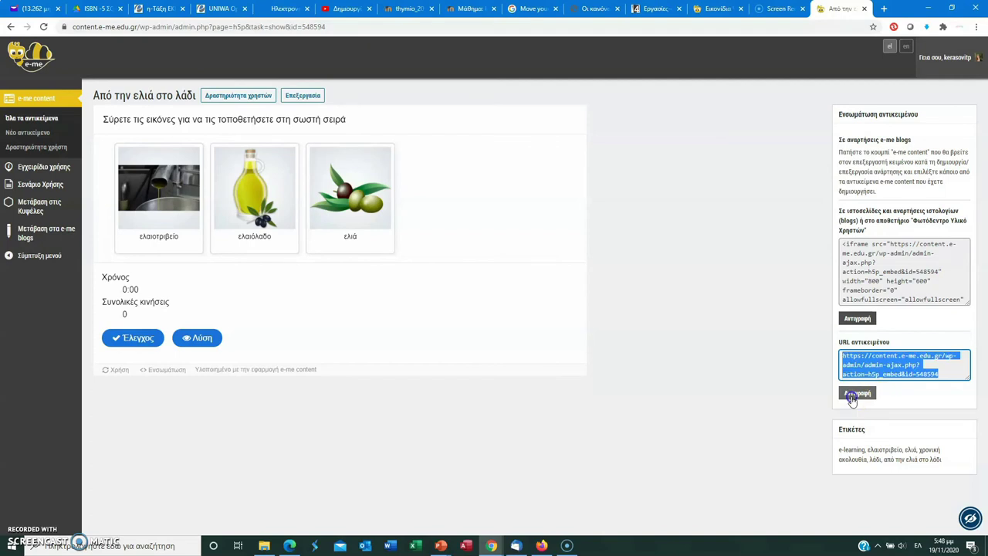
left_click(884, 8)
key("ctrl+v")
key("Return")
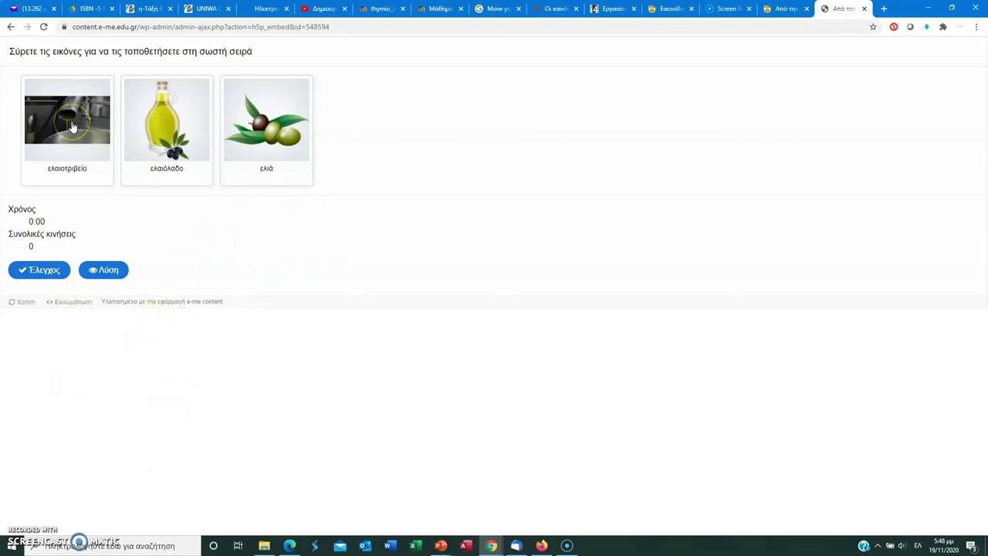
Step: Solve the exercise by moving the "ελιά" image to first place, and check the answer
left_click_drag(245, 137, 78, 138)
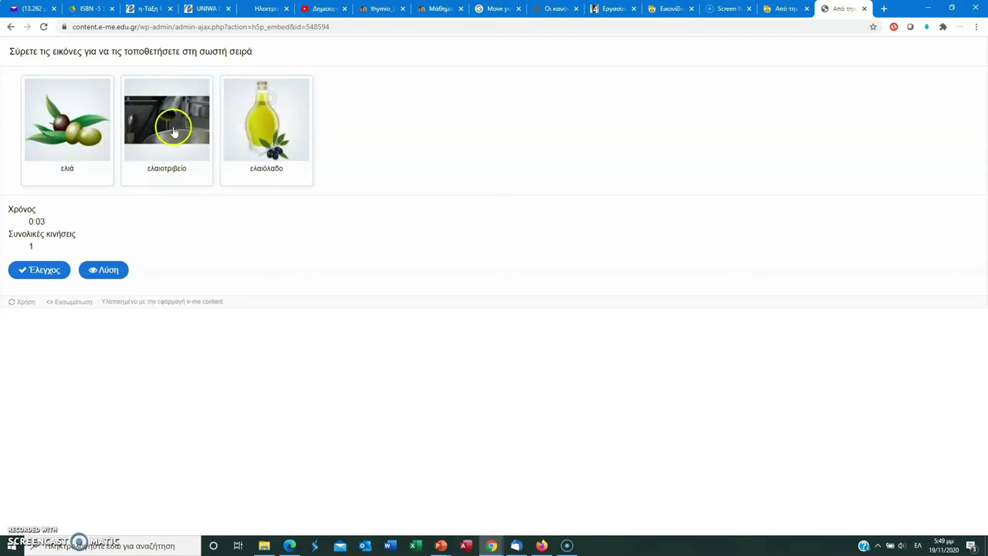
left_click(37, 278)
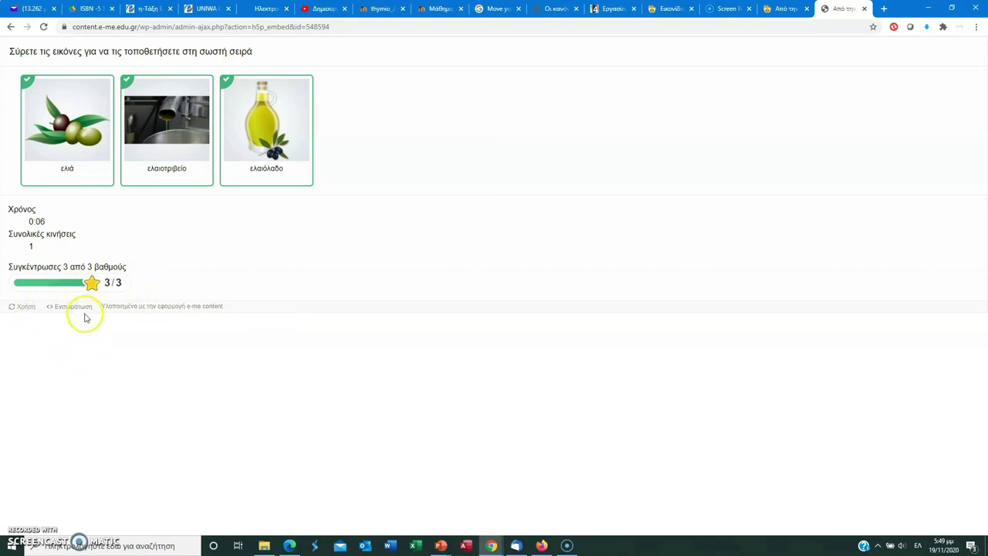
Step: View the exercise's "Χρήση" options for downloading or copying the item, and close them
left_click(25, 312)
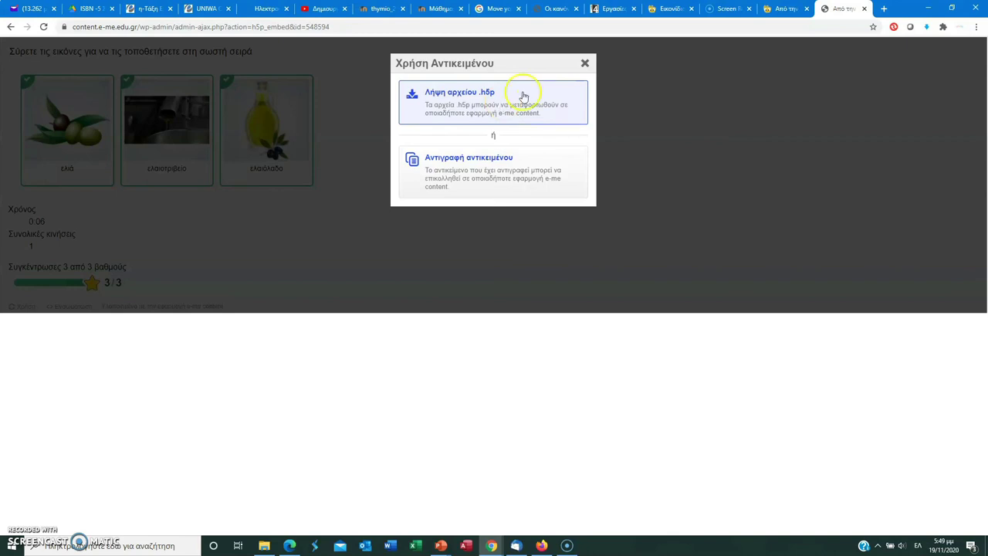
left_click(587, 64)
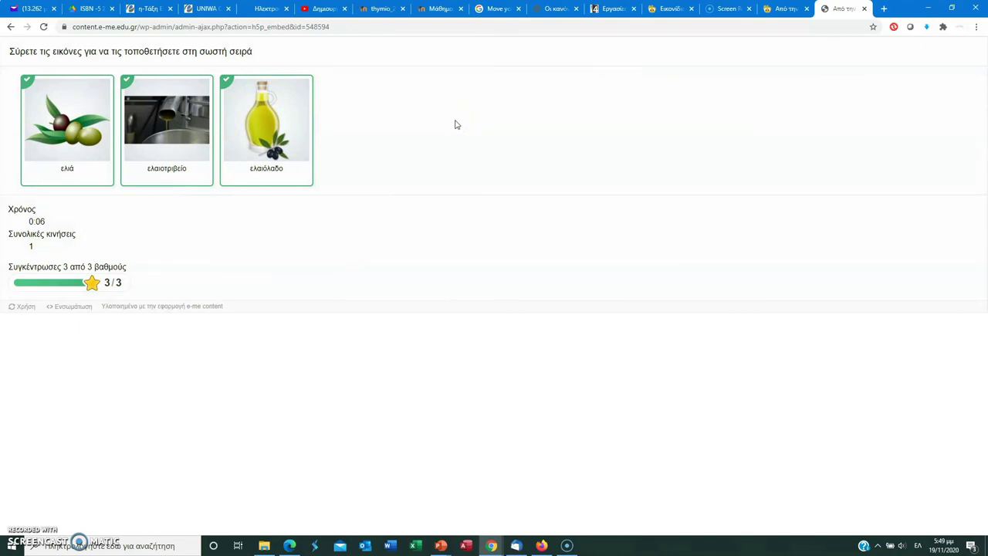
mouse_move(466, 137)
left_mouse_down()
mouse_move(469, 149)
mouse_move(704, 117)
mouse_move(756, 124)
left_mouse_up()
left_click(743, 179)
left_click_drag(622, 291, 502, 369)
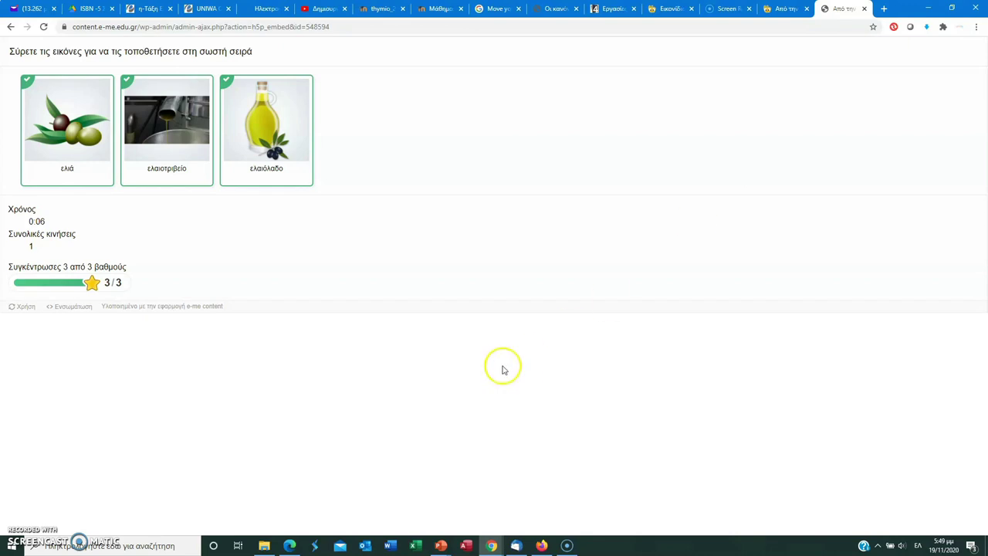